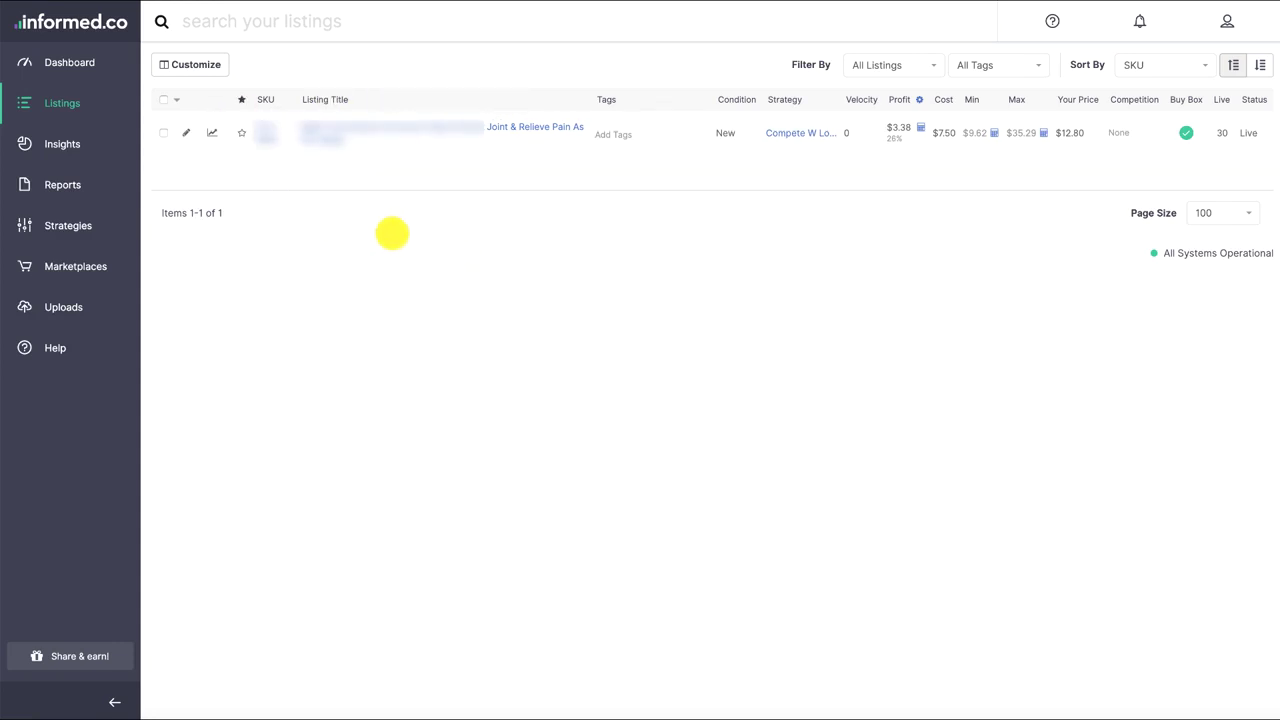
Step: Review the listing's Buy Box status, live quantity and competition in the listings table
mouse_move(1180, 133)
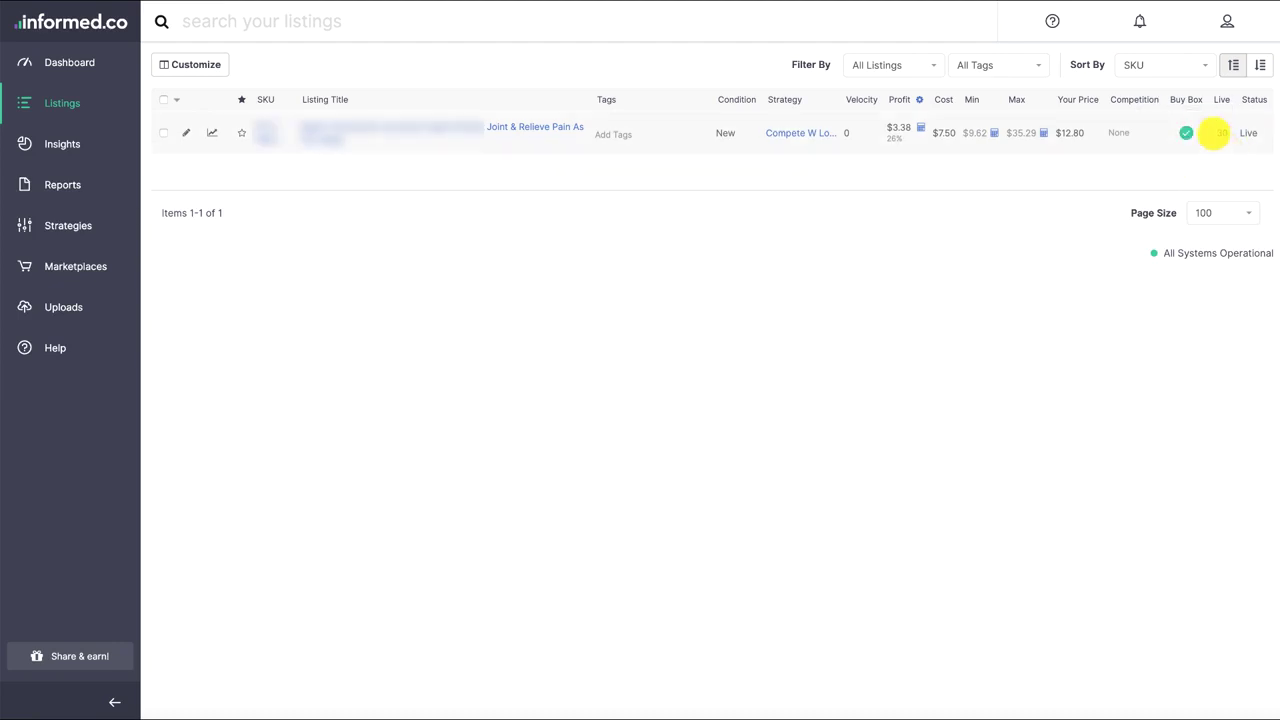
drag(1214, 132, 1207, 185)
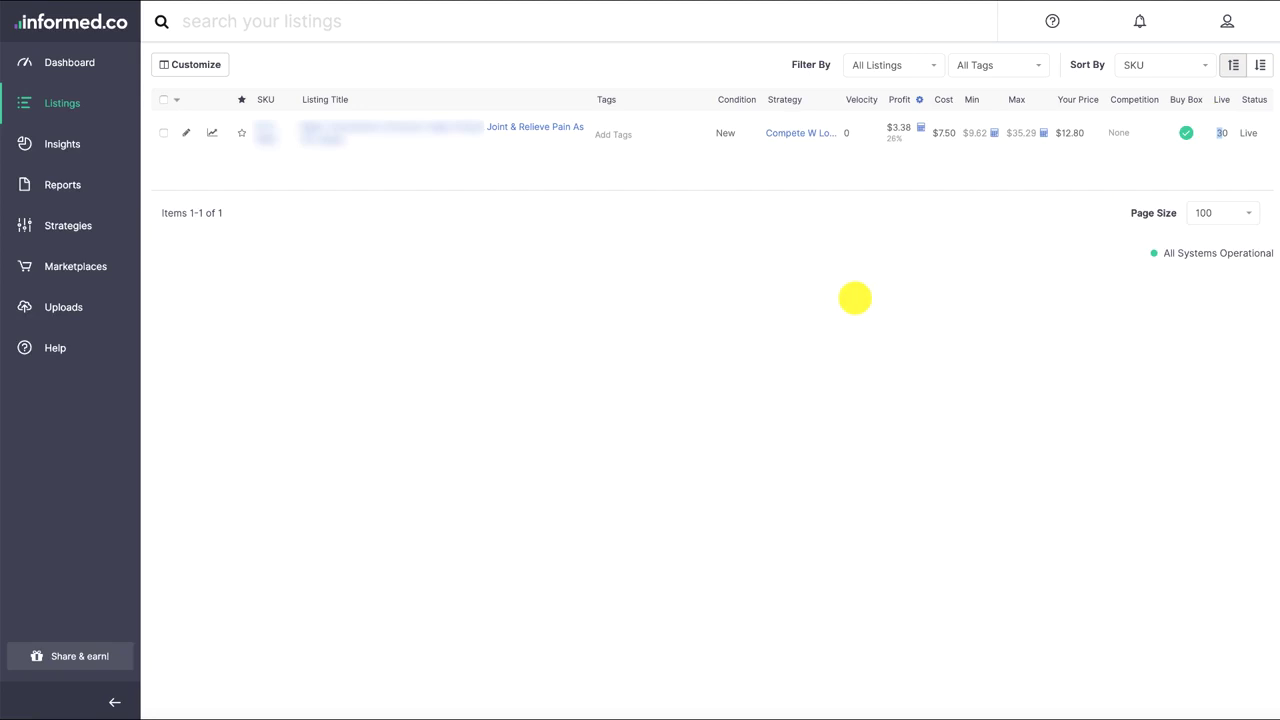
click(855, 298)
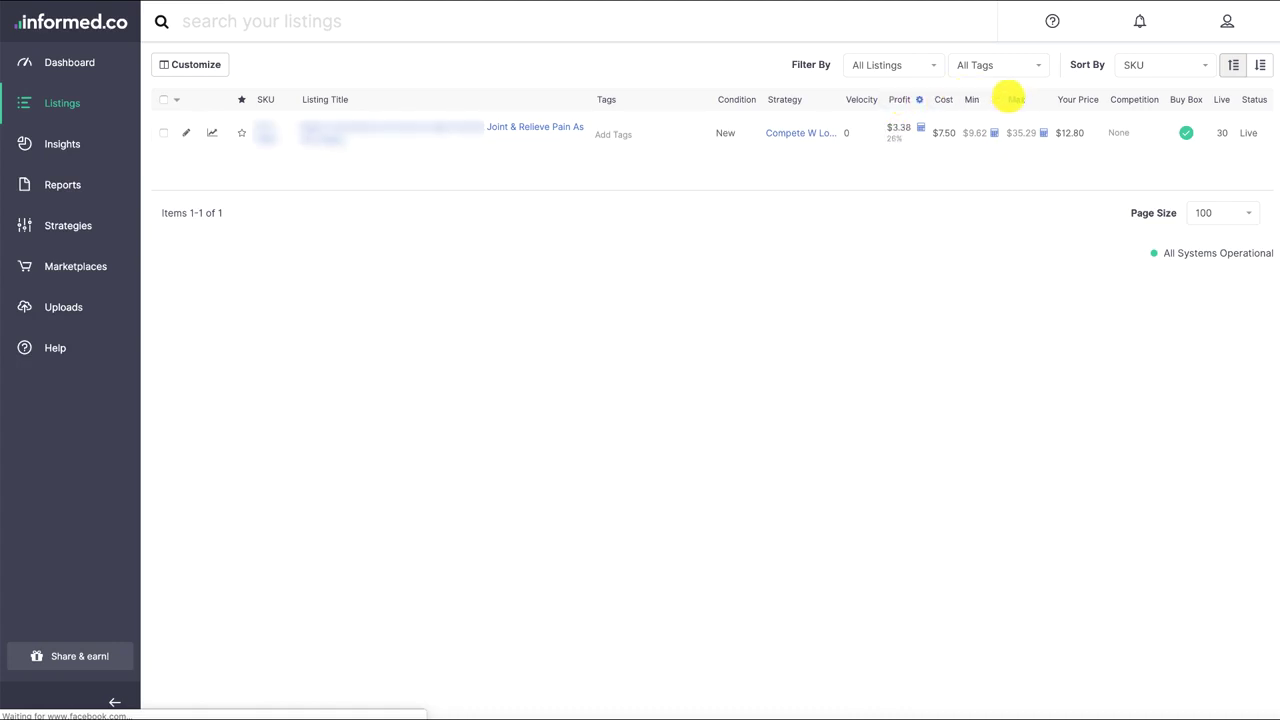
mouse_move(1110, 135)
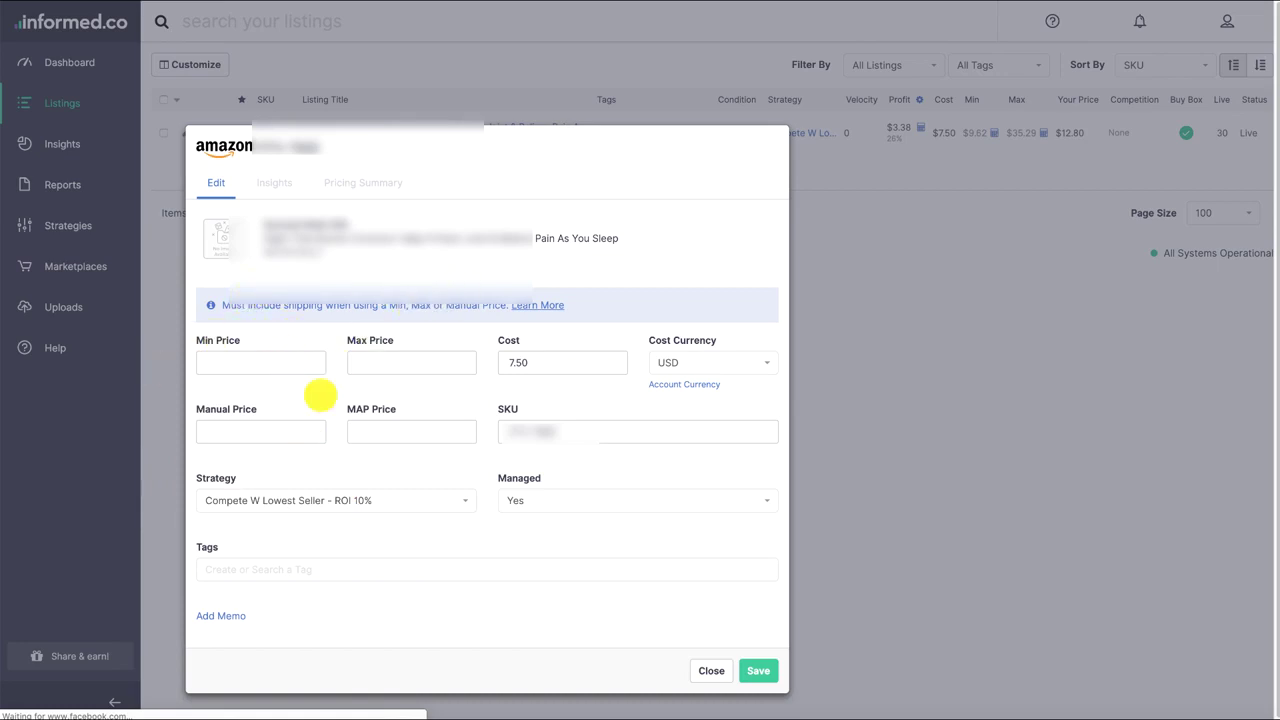
Step: Enter a manual price of 14.99 for the listing, checking its minimum, maximum, cost and MAP price fields
click(262, 366)
click(362, 362)
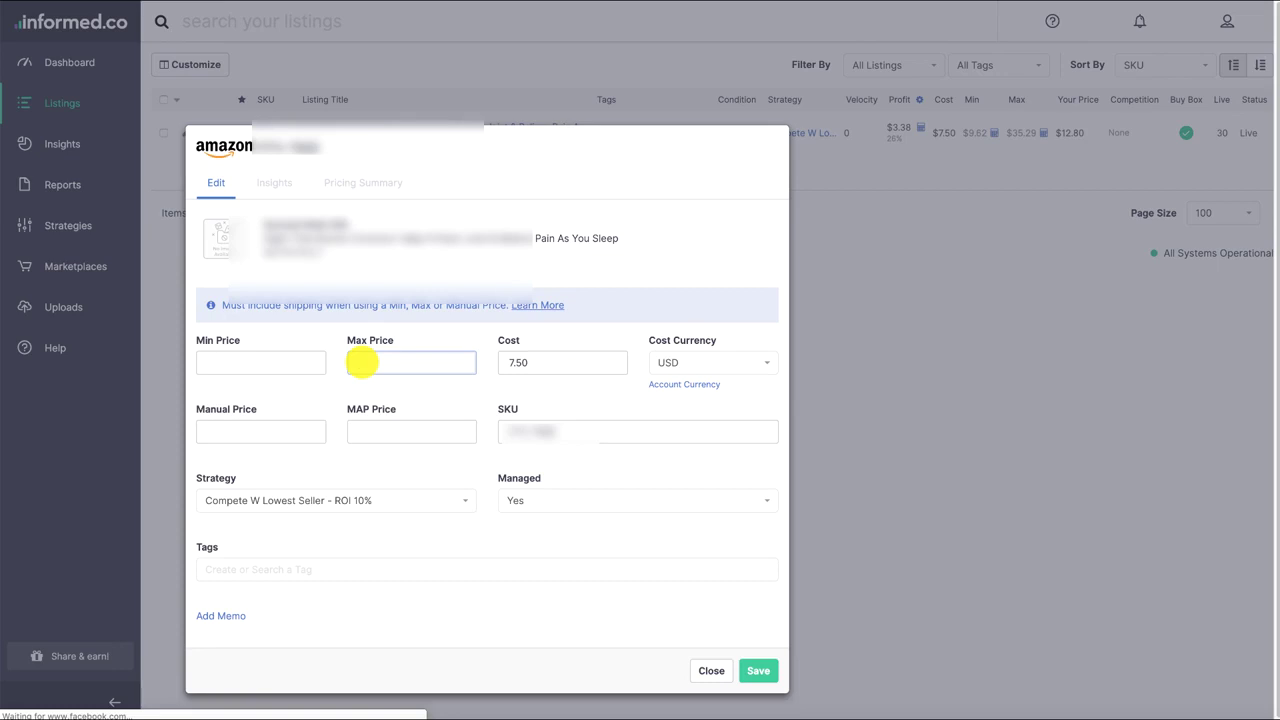
double_click(548, 366)
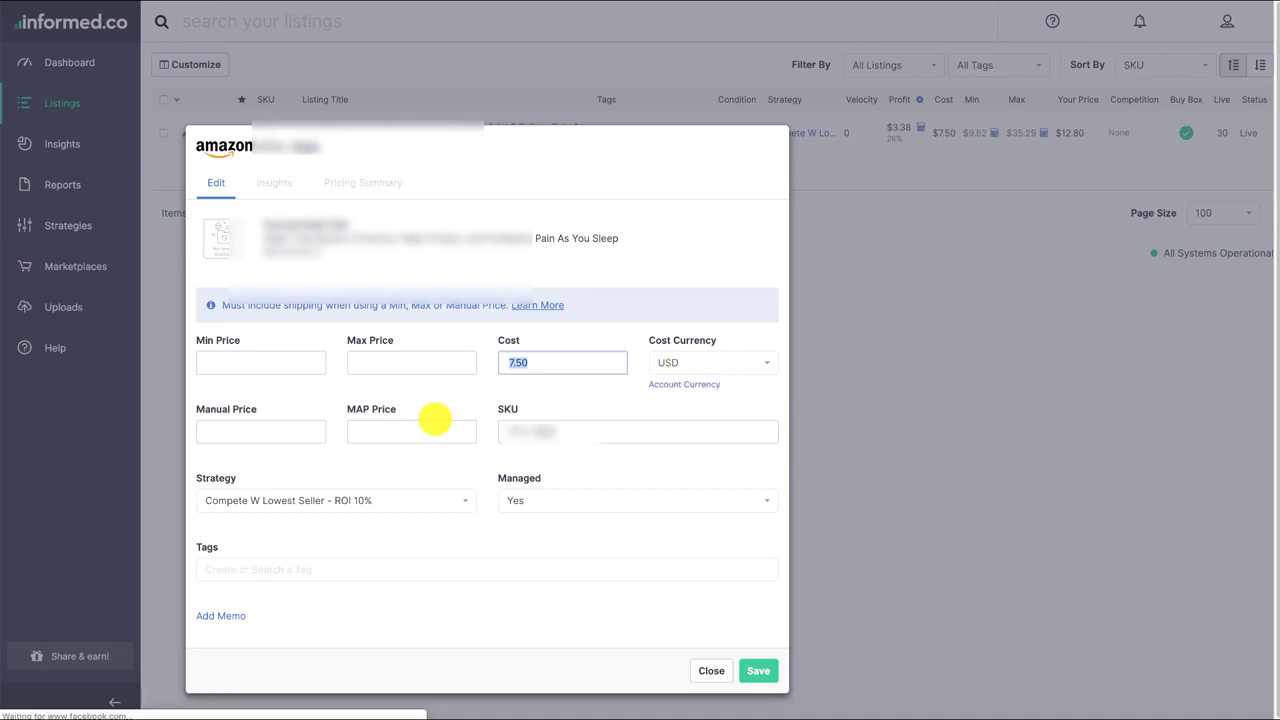
click(287, 429)
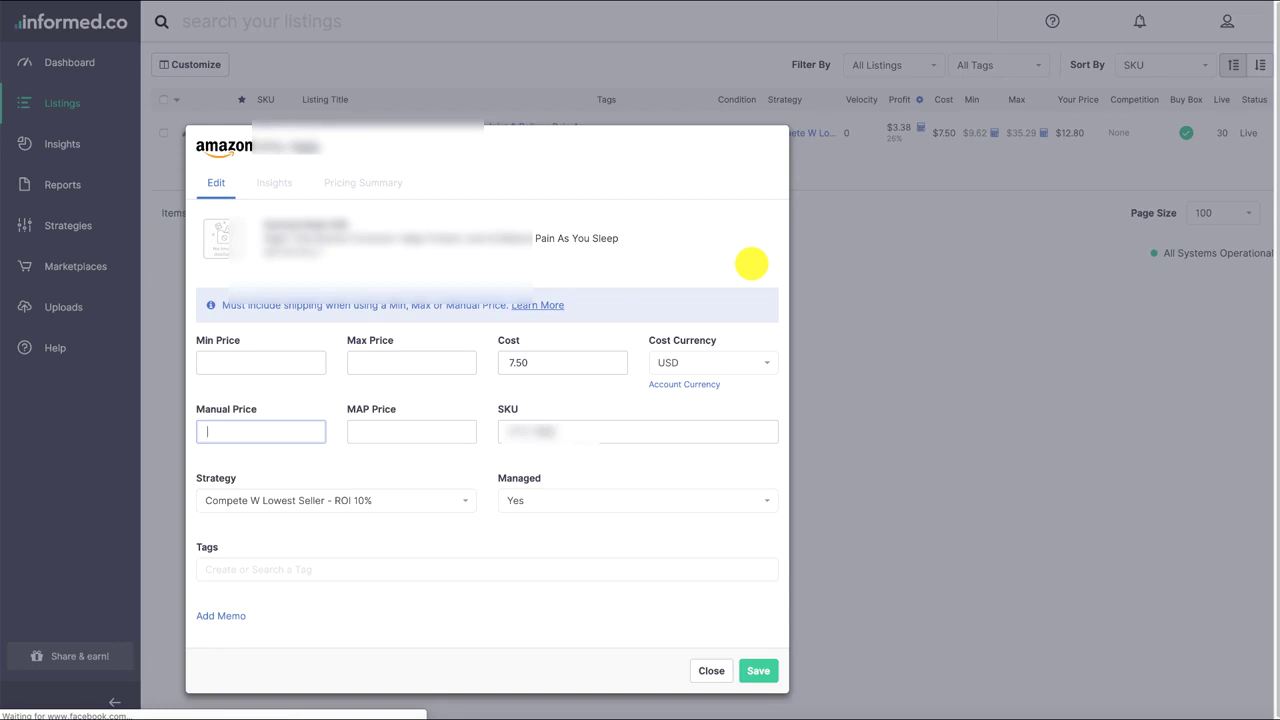
text(14.99)
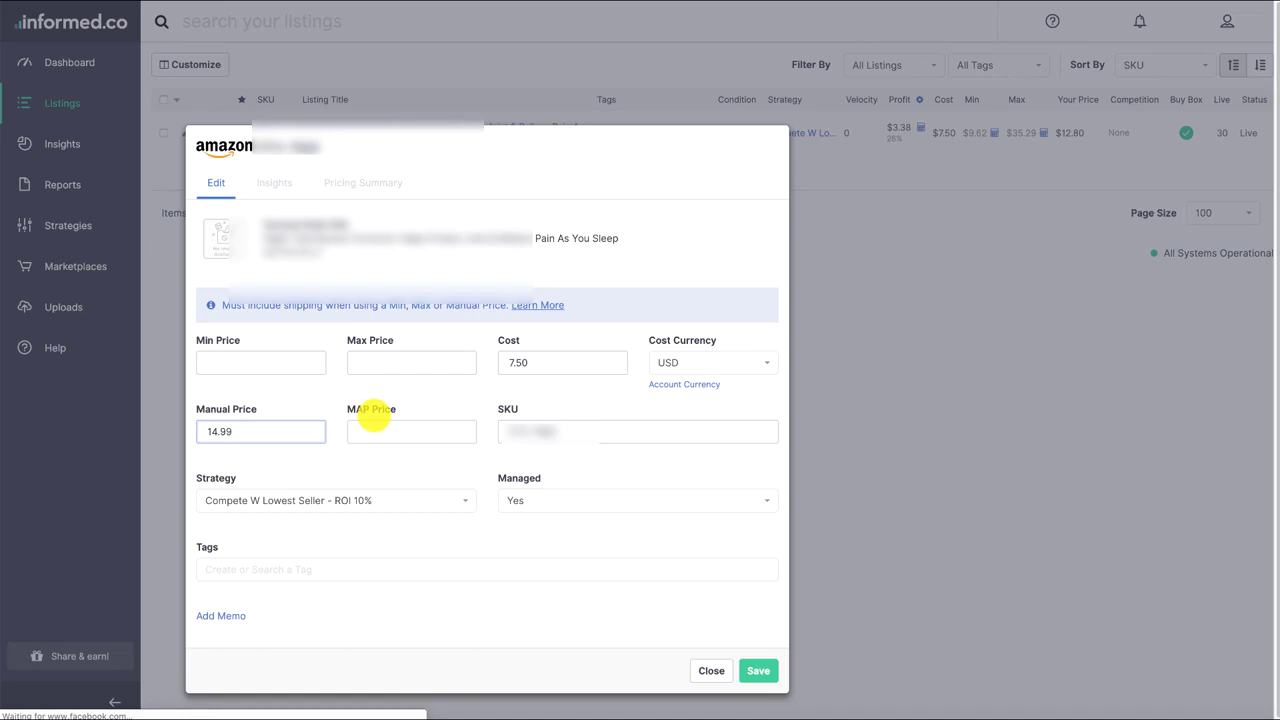
click(361, 438)
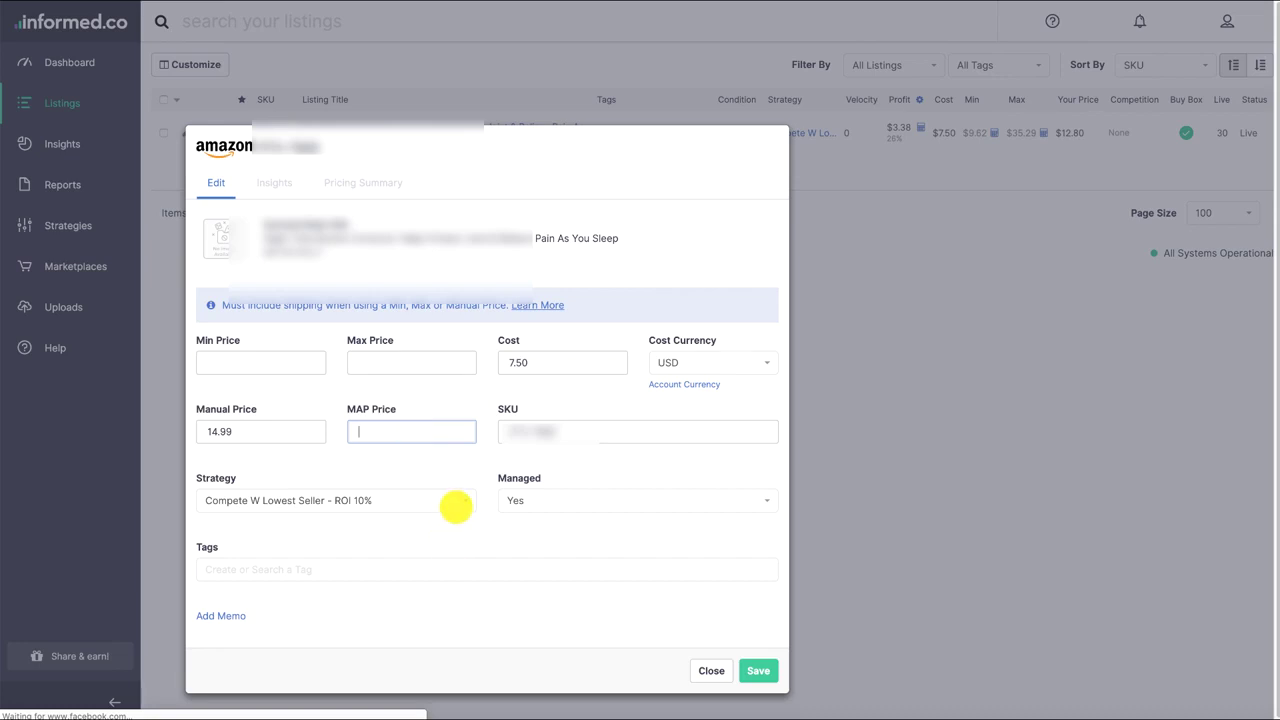
Step: Look through the repricing strategies available for the listing without choosing a different one
click(455, 507)
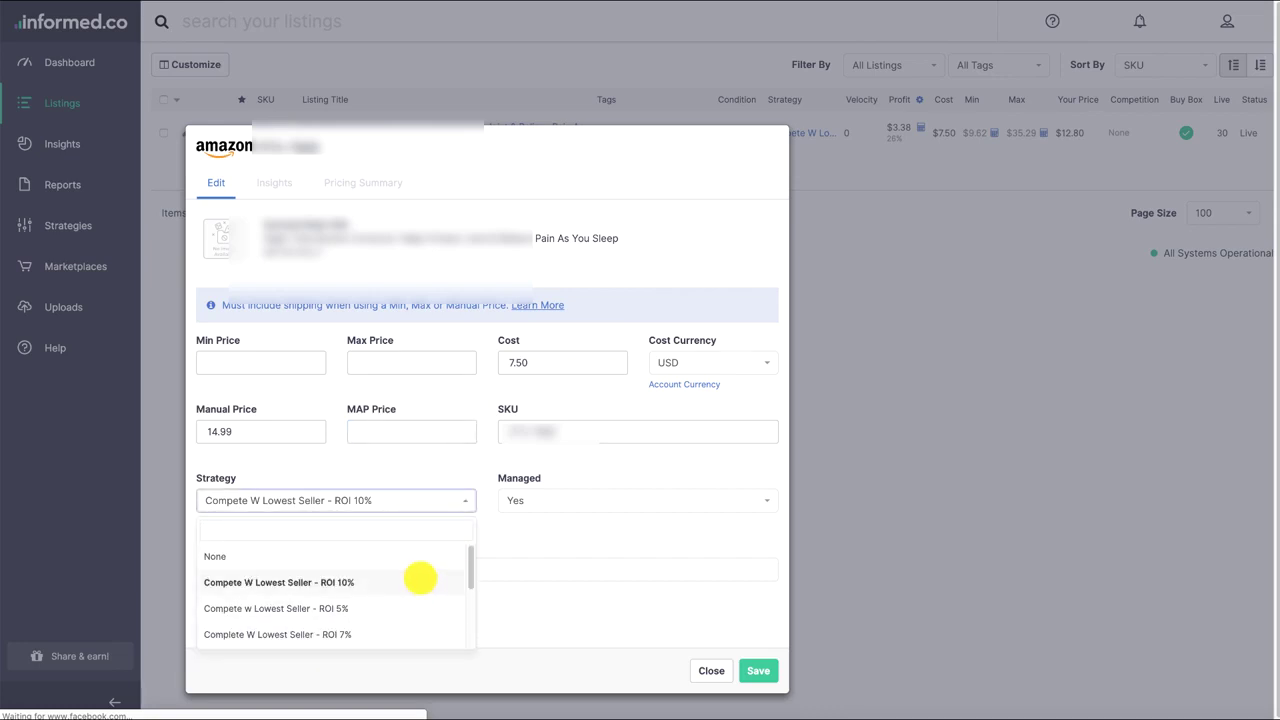
scroll(420, 578, down, 2)
scroll(420, 578, up, 3)
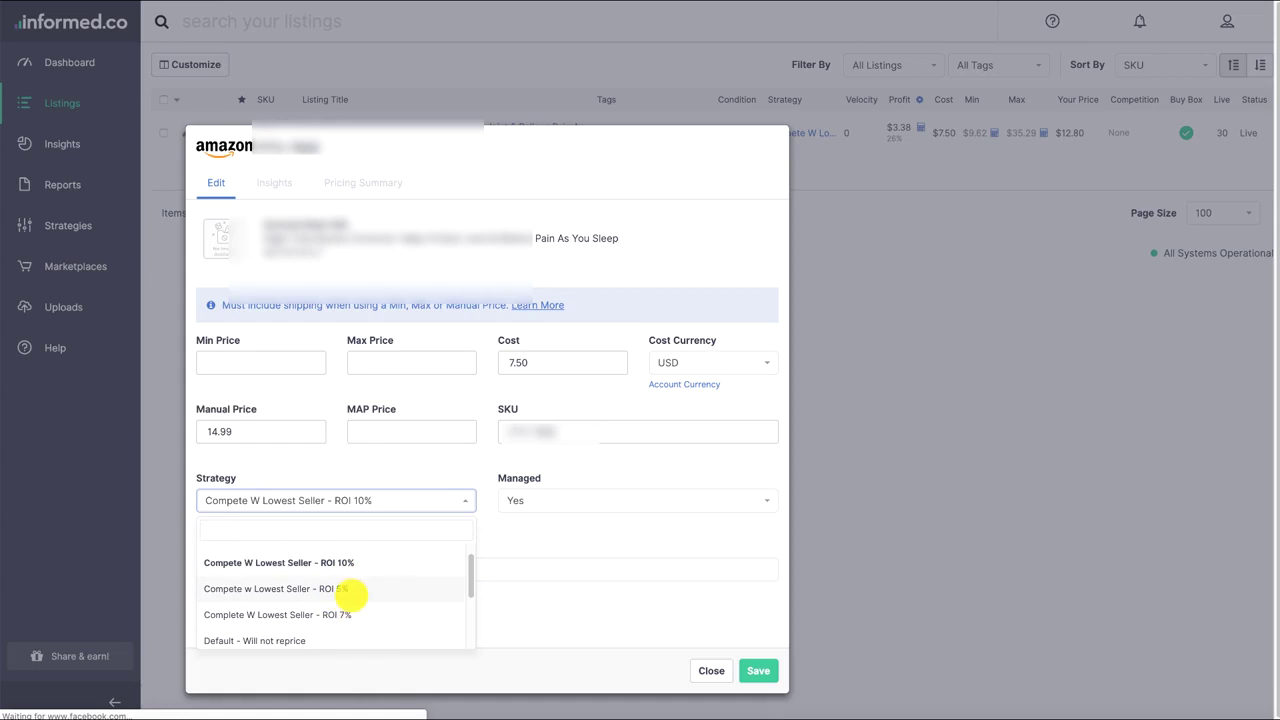
scroll(351, 596, down, 1)
scroll(351, 596, up, 2)
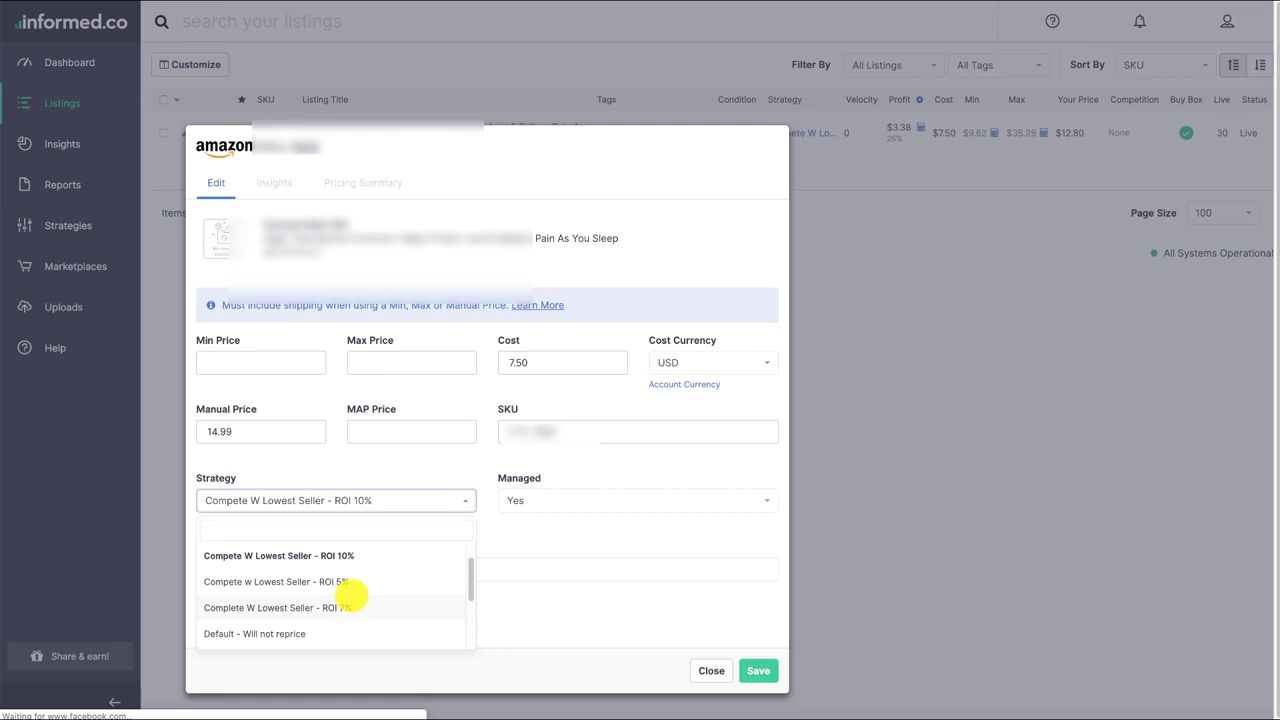
scroll(350, 595, up, 1)
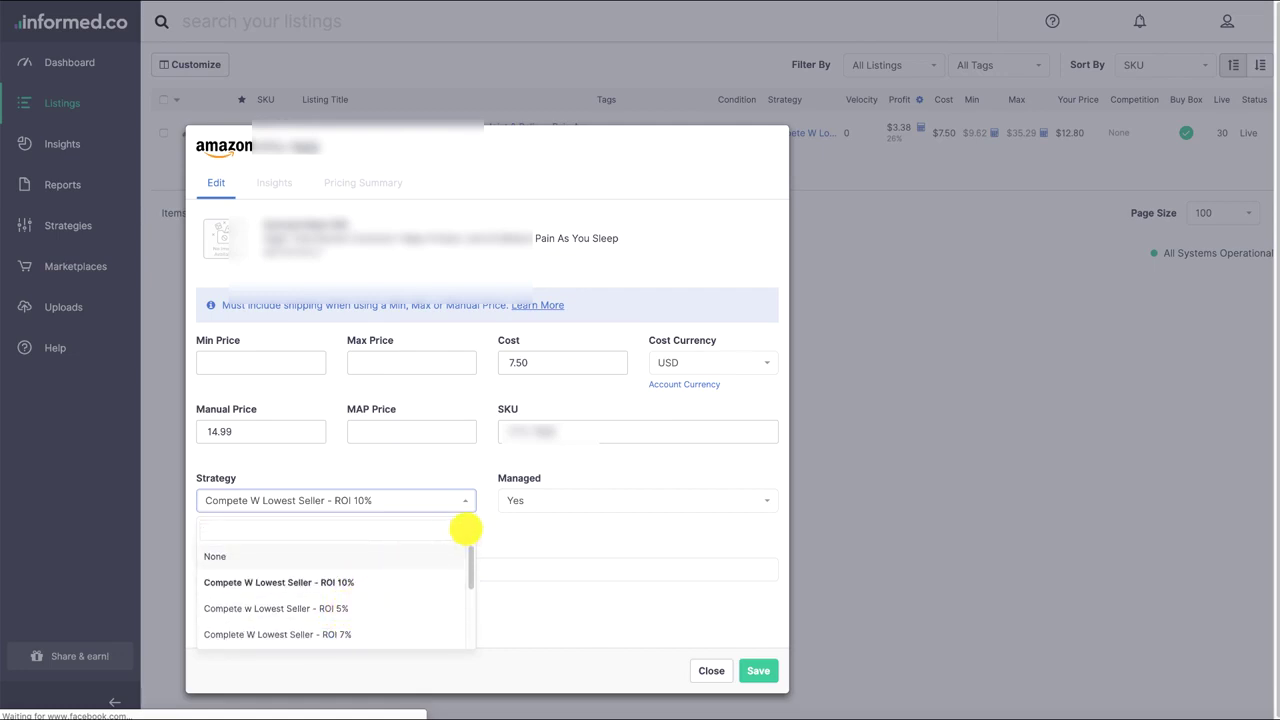
click(536, 538)
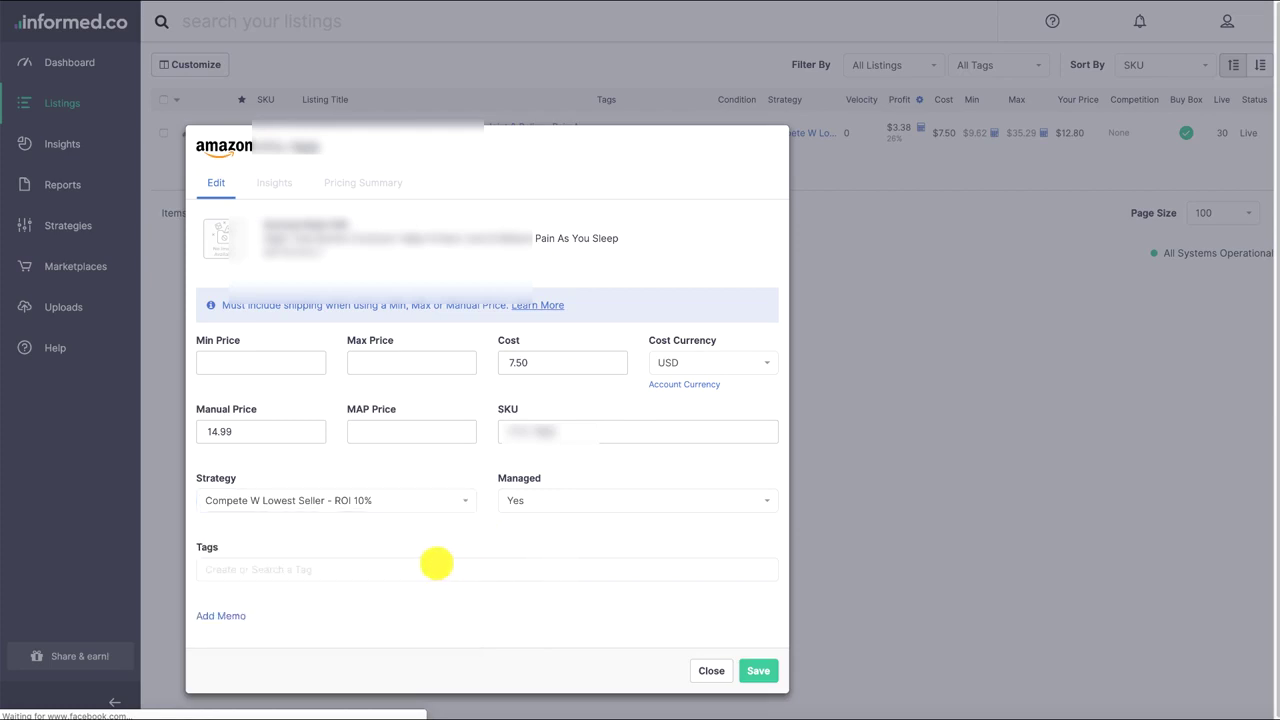
Step: Check the listing's available tags and its Managed options, keeping Managed set to Yes
click(437, 564)
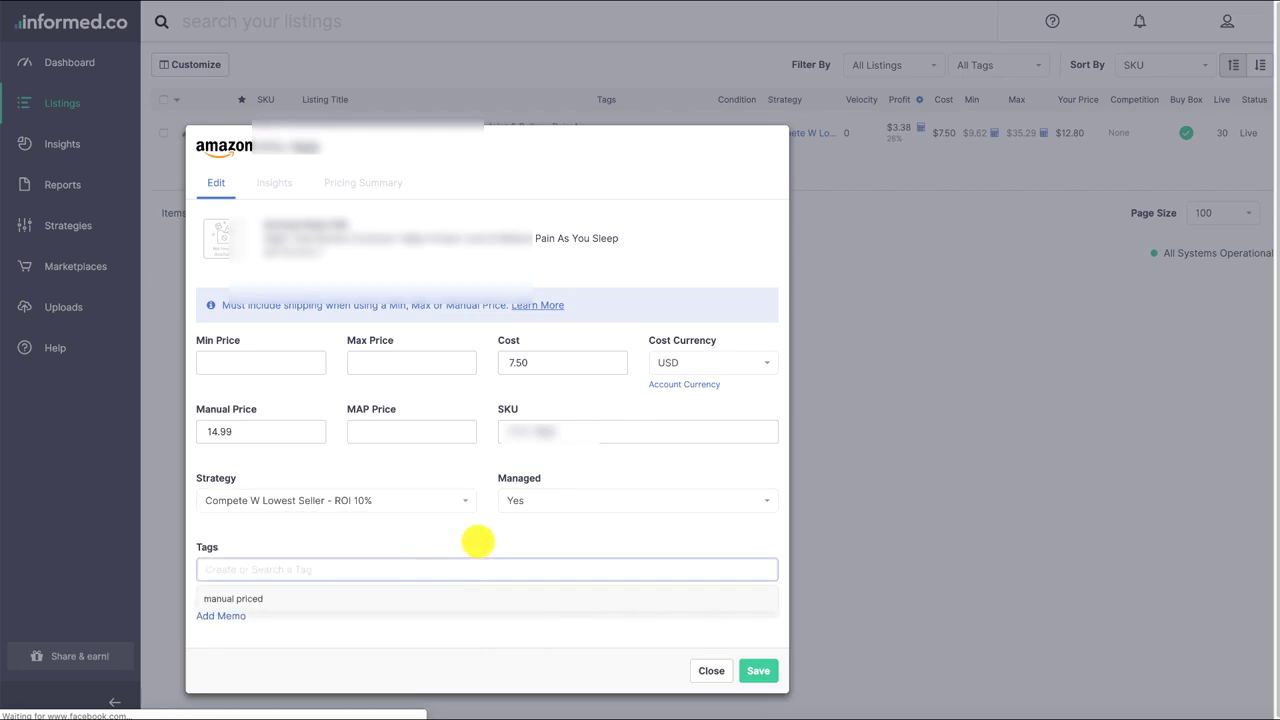
click(478, 541)
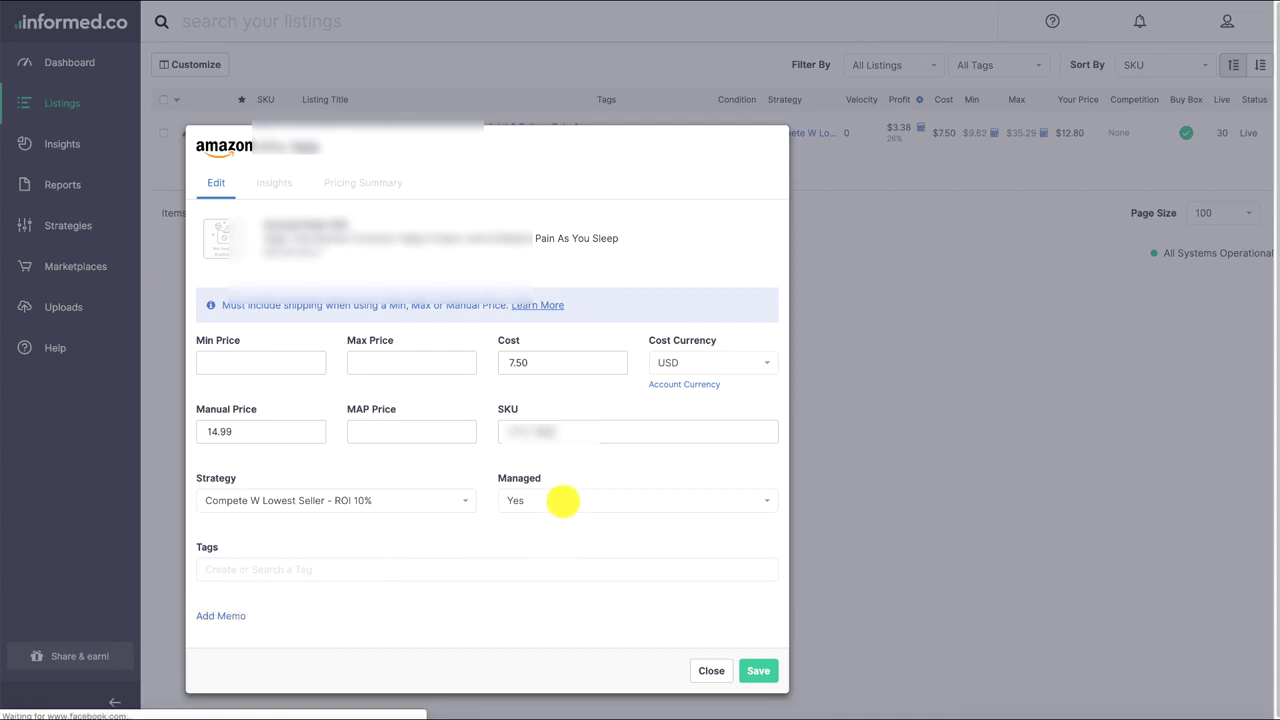
click(562, 500)
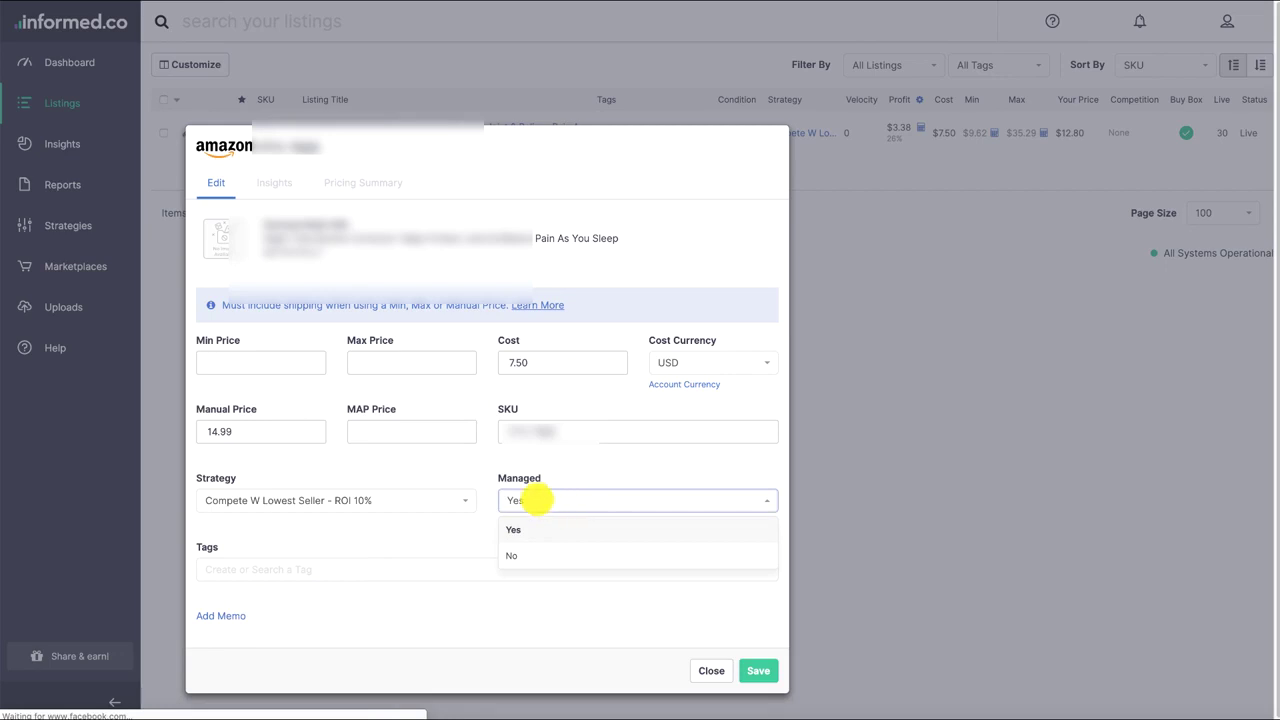
click(521, 528)
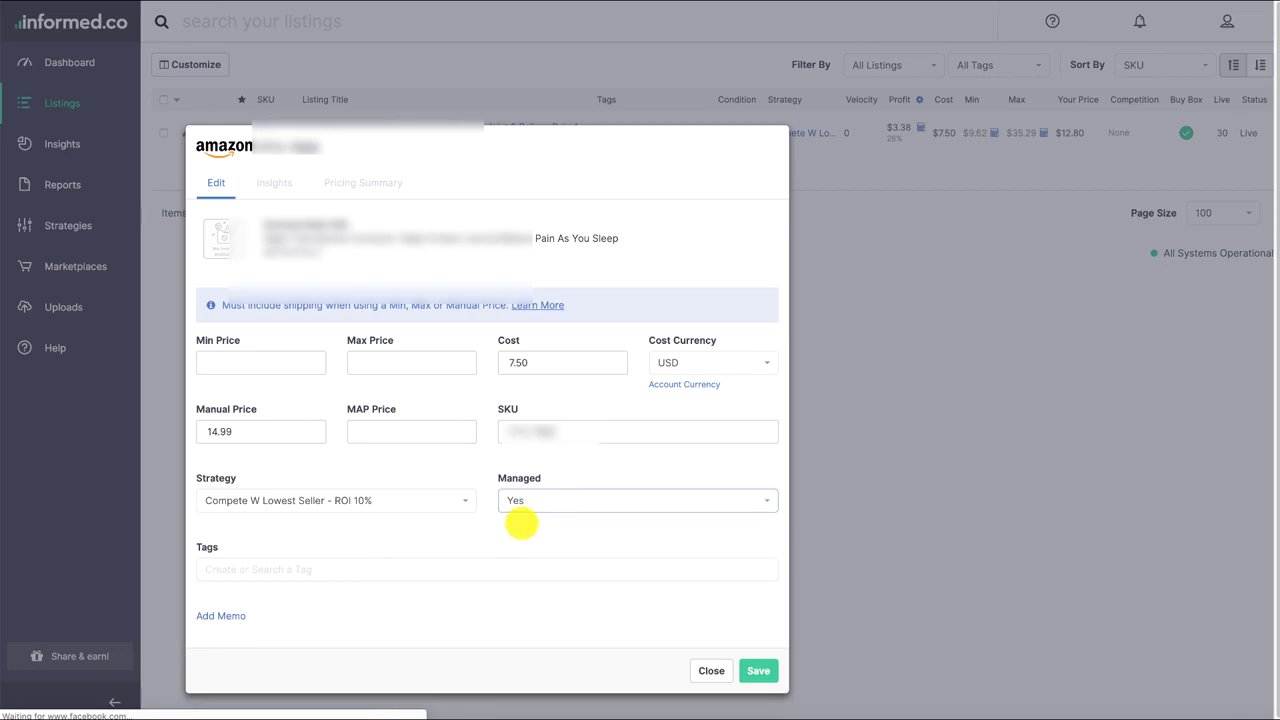
click(517, 500)
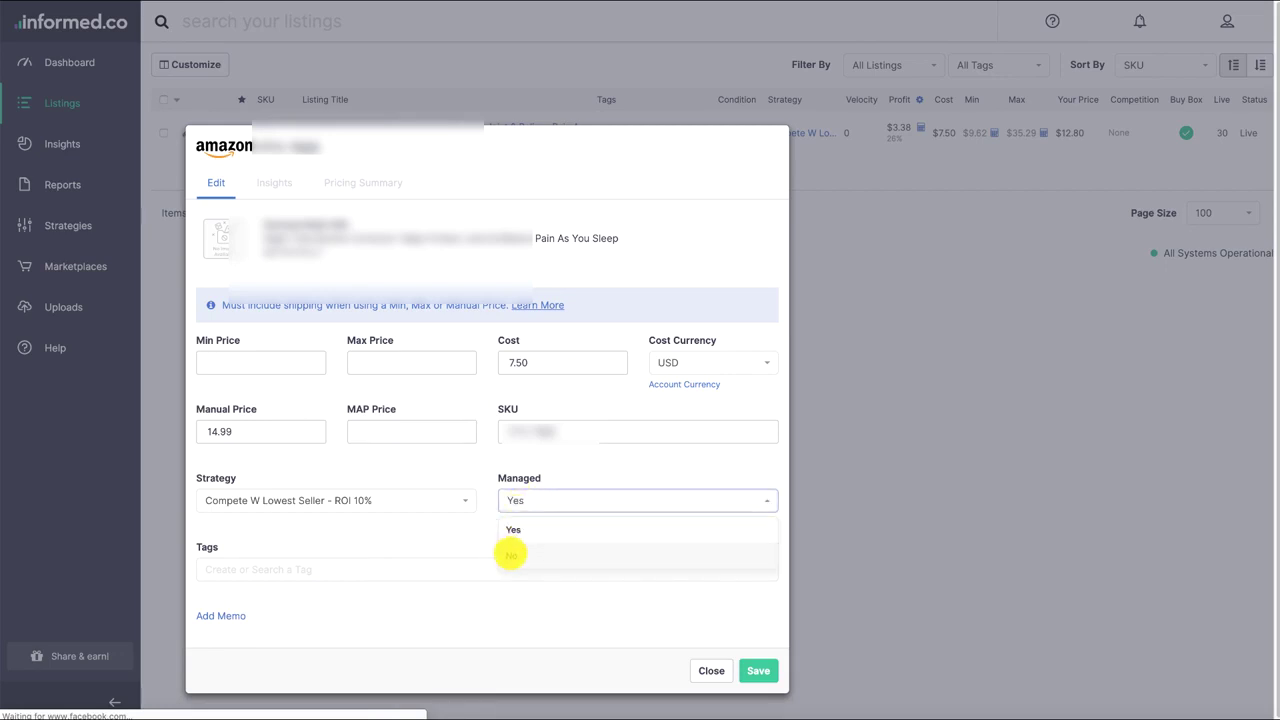
click(455, 537)
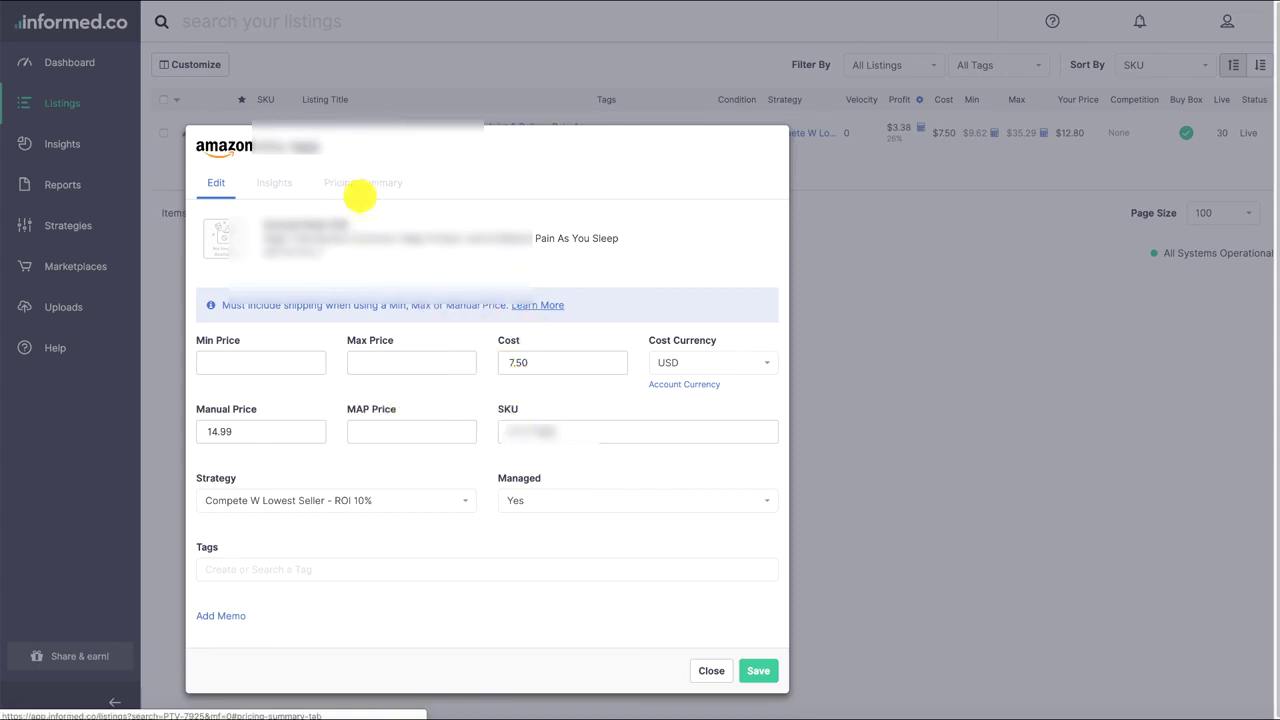
Step: Review the listing's repricing and competition insights and its pricing summary, then close the listing details without saving
click(274, 182)
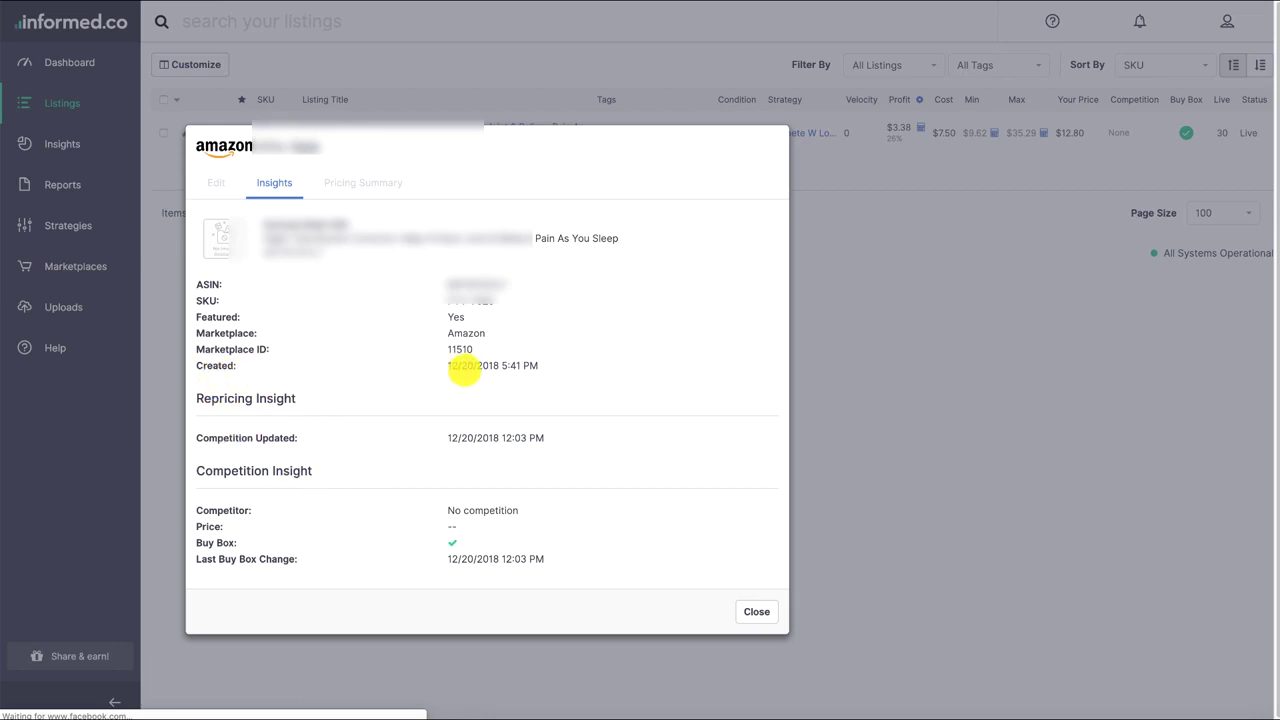
double_click(466, 366)
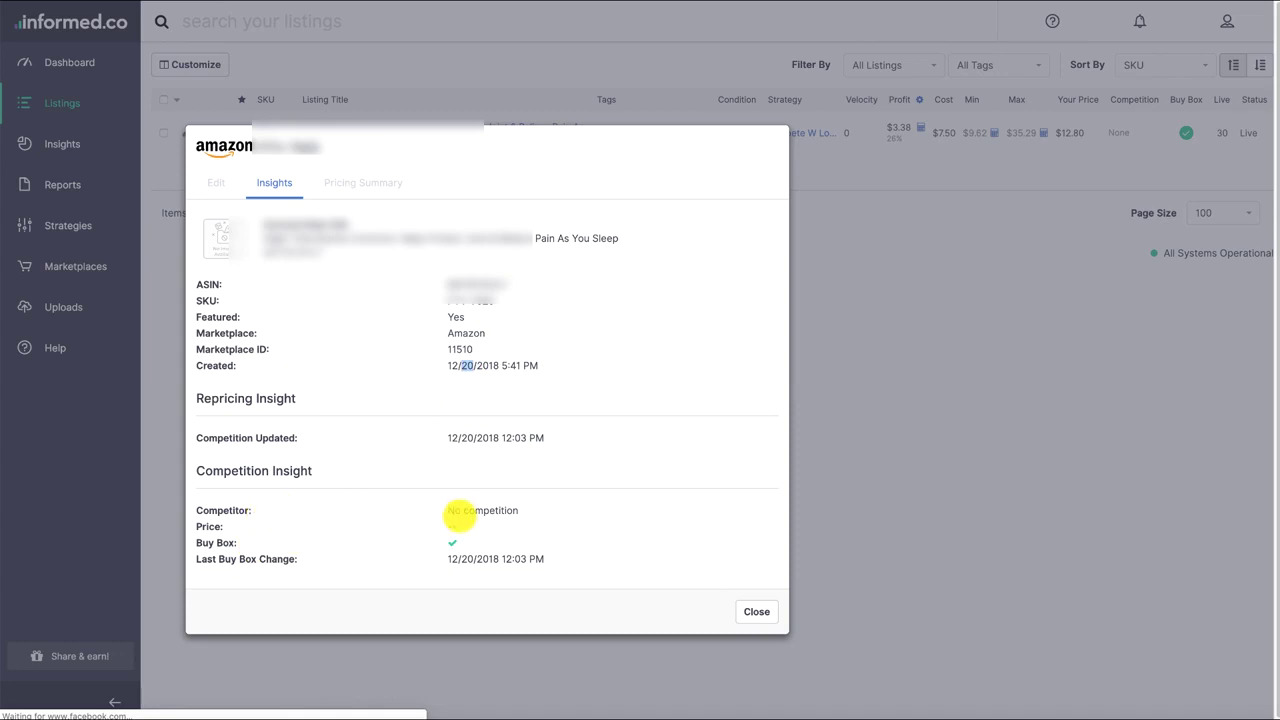
click(455, 514)
double_click(463, 559)
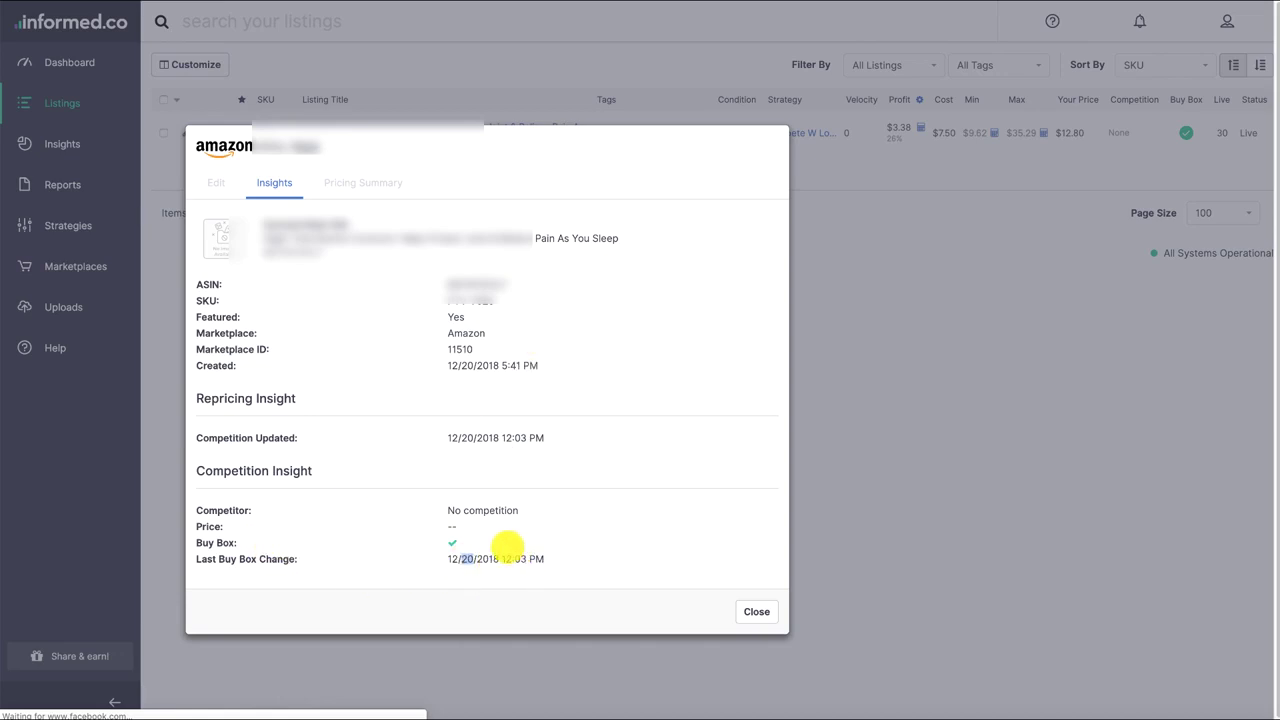
click(357, 183)
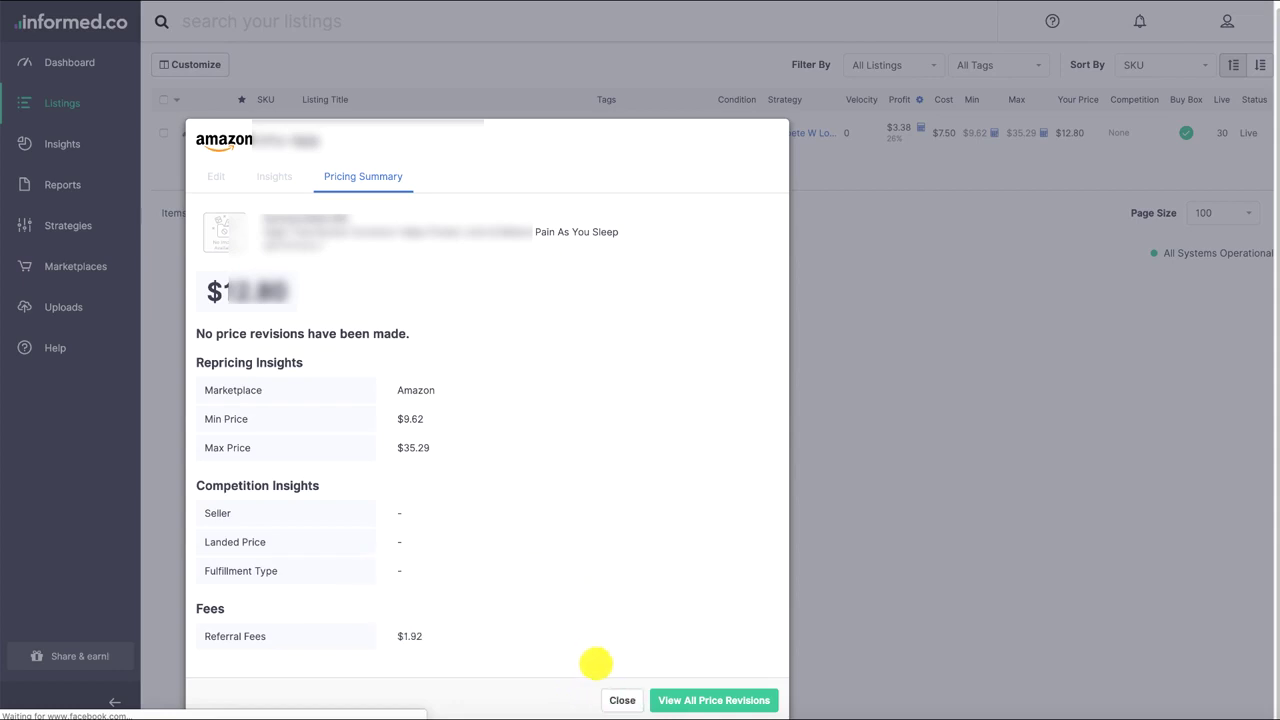
click(622, 699)
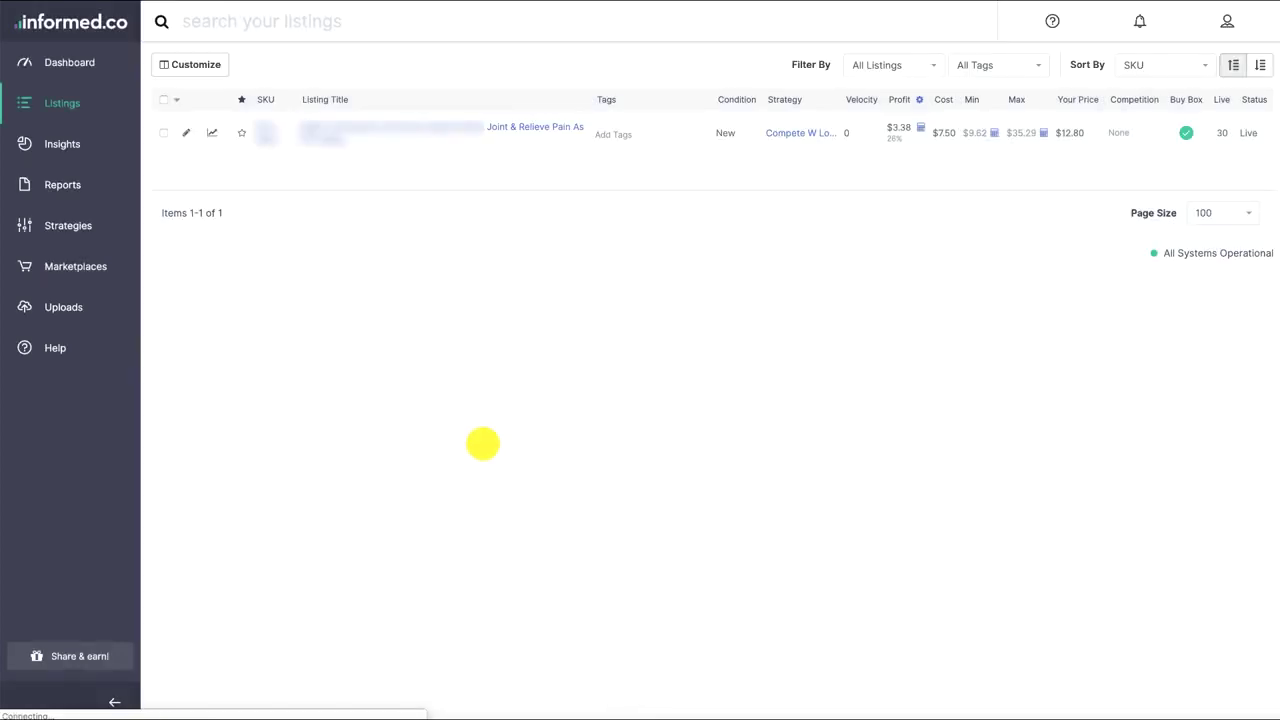
Step: Open the Uploads page and examine the hosted file URL and the latest uploaded template's error count
click(58, 307)
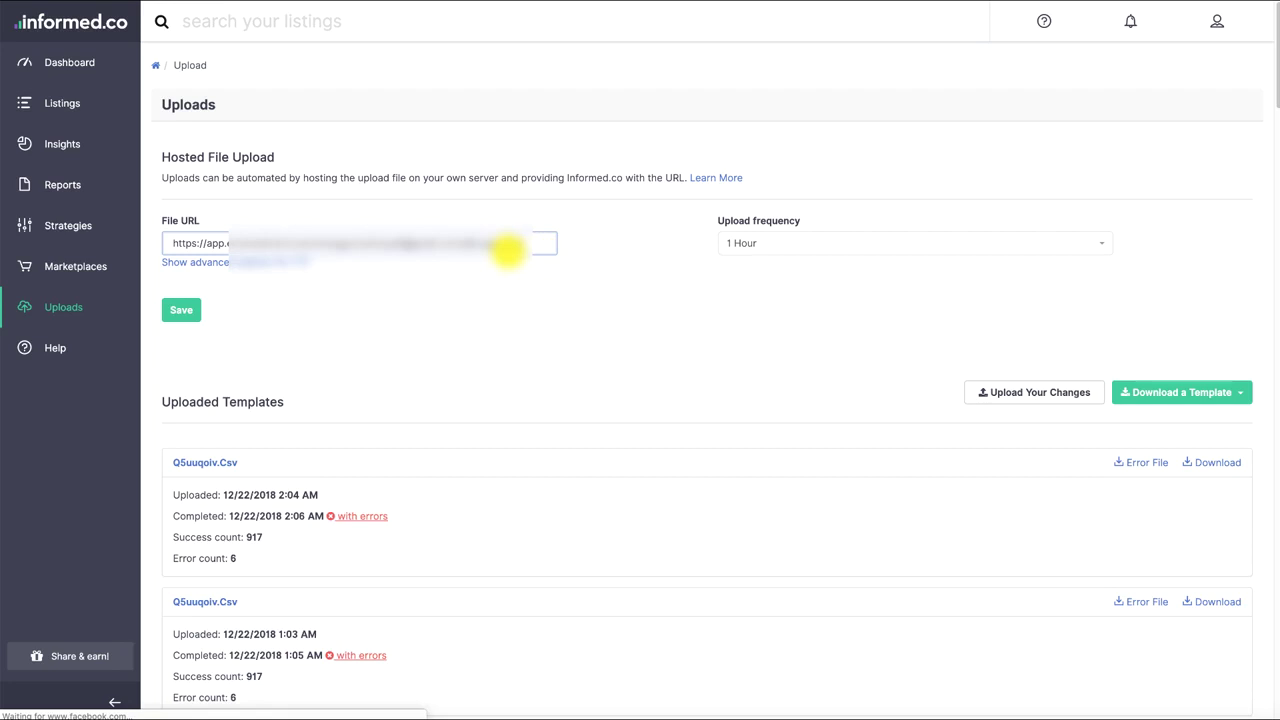
triple_click(508, 248)
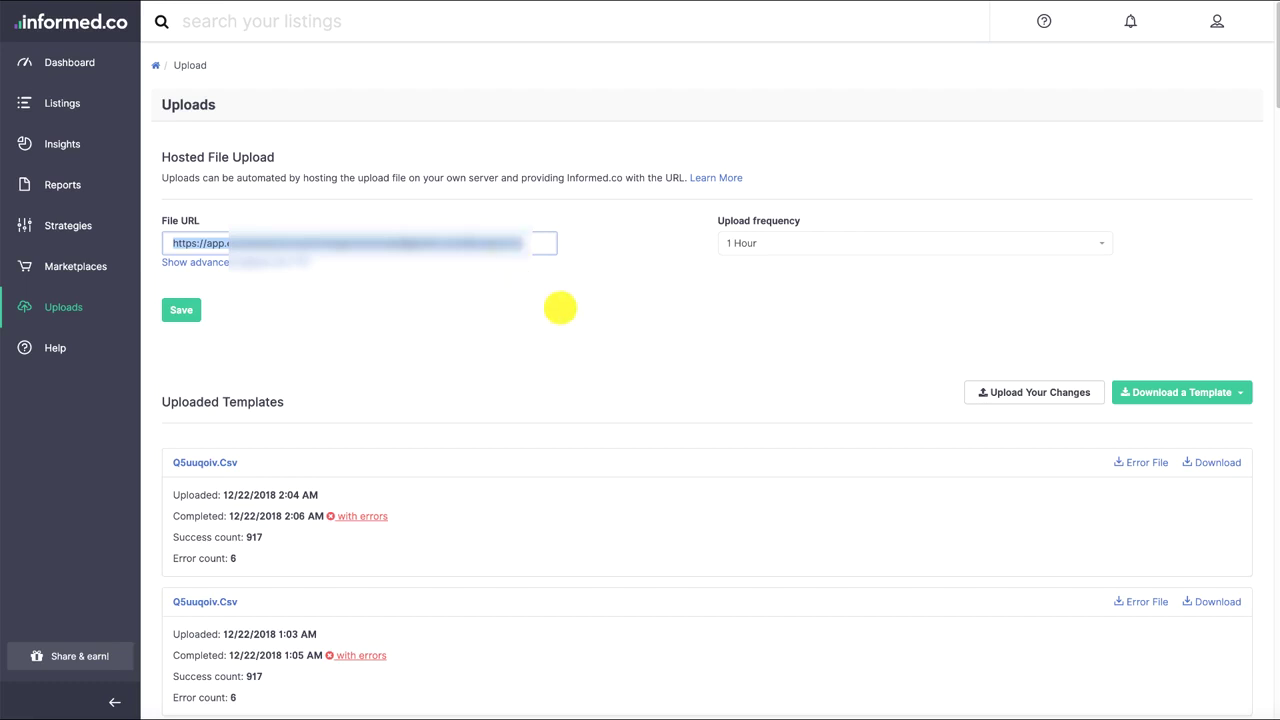
click(560, 308)
double_click(305, 556)
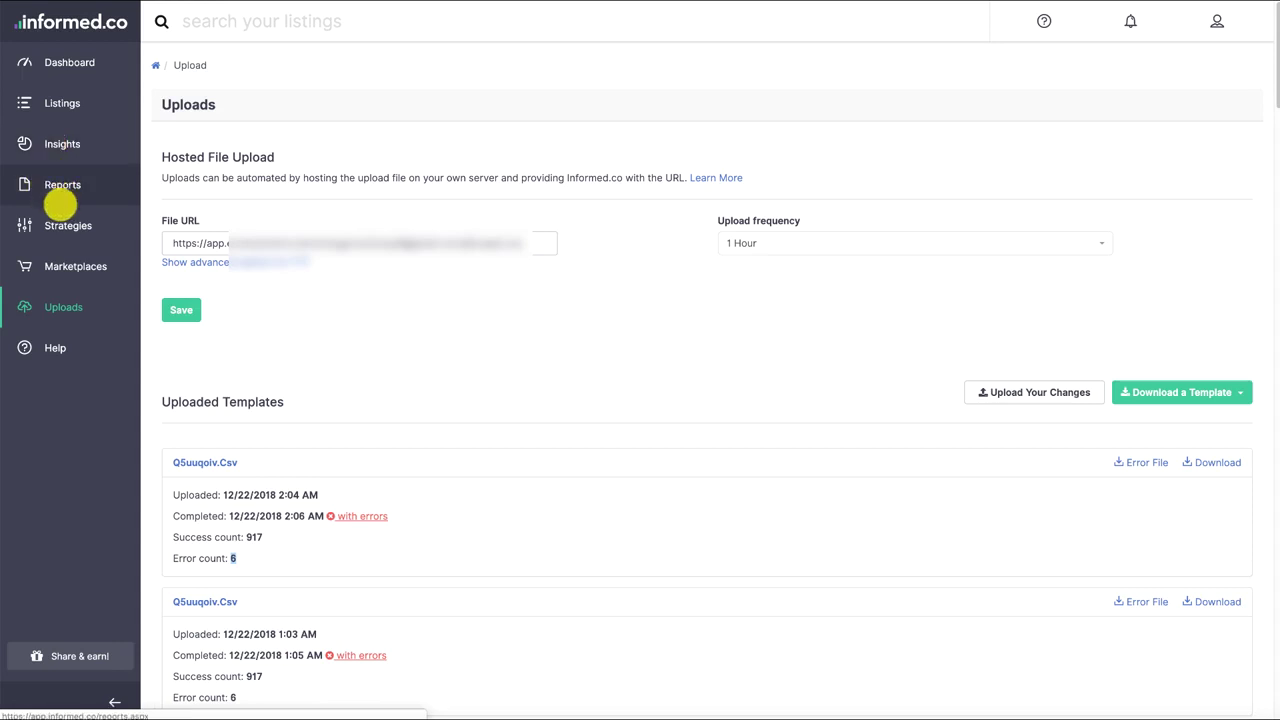
Step: Open the Reports page and look through the downloadable listing and competition reports
click(59, 204)
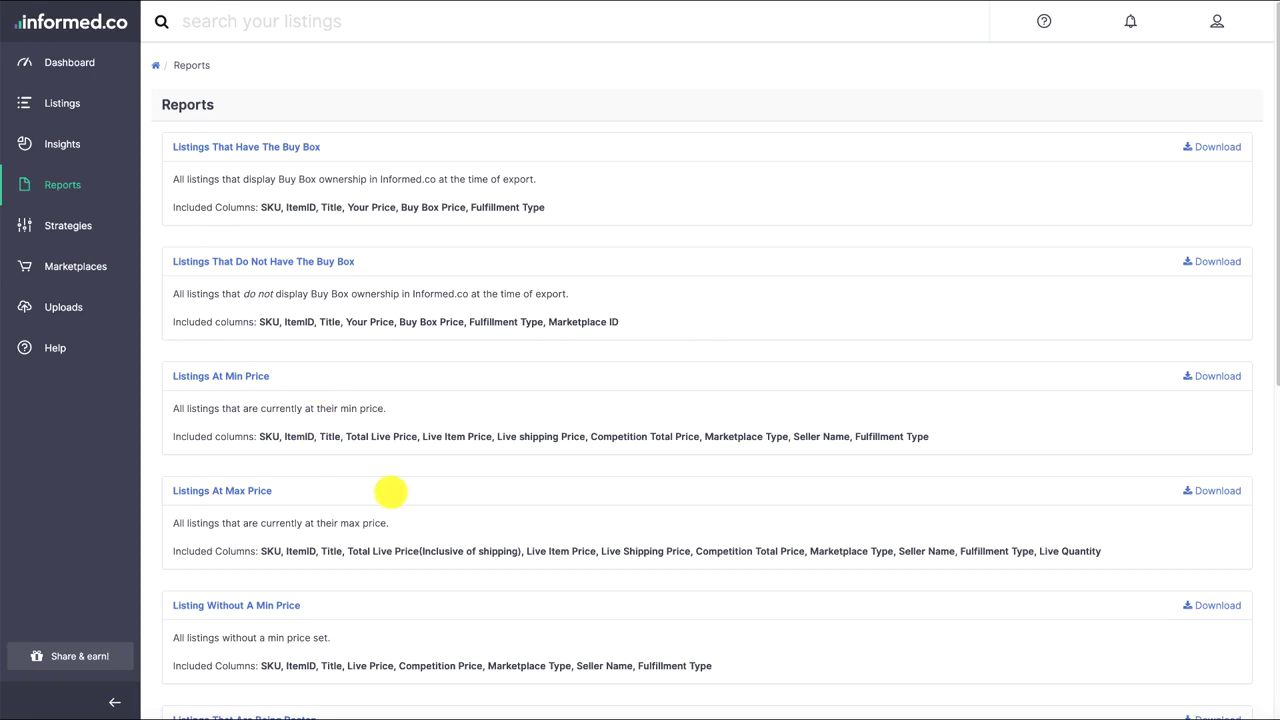
scroll(390, 490, down, 3)
scroll(390, 490, down, 3)
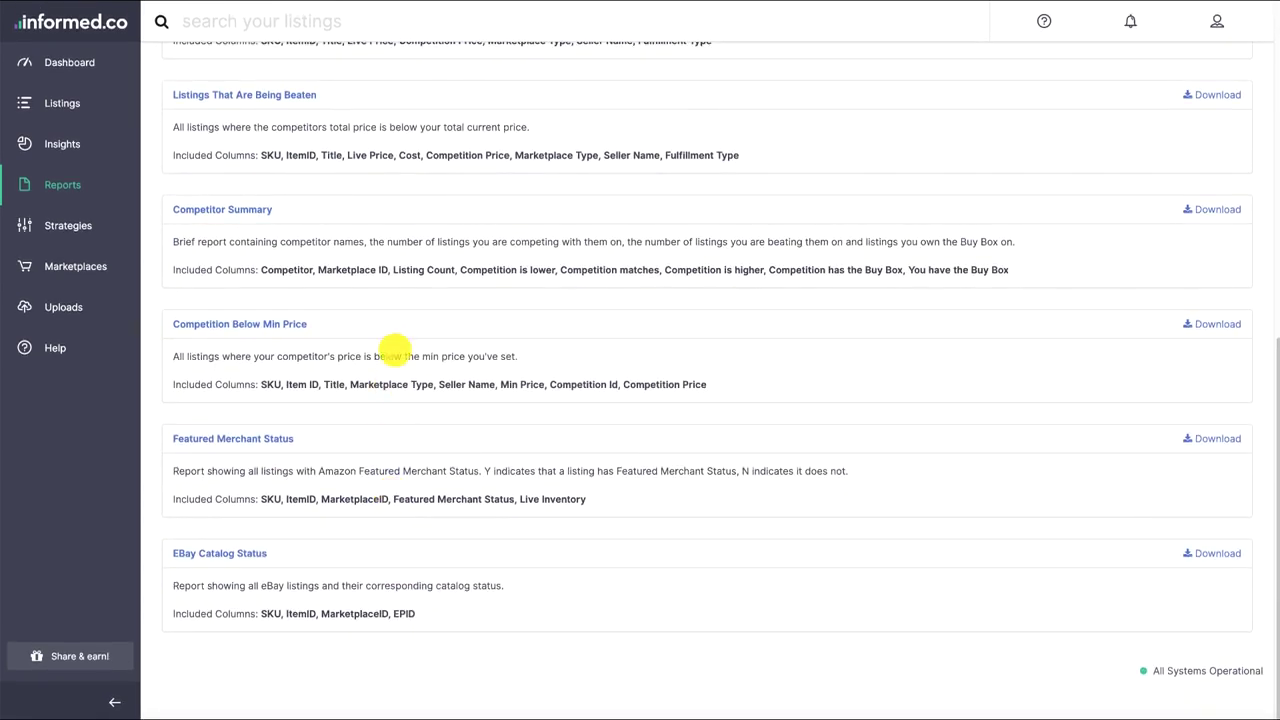
scroll(396, 346, up, 6)
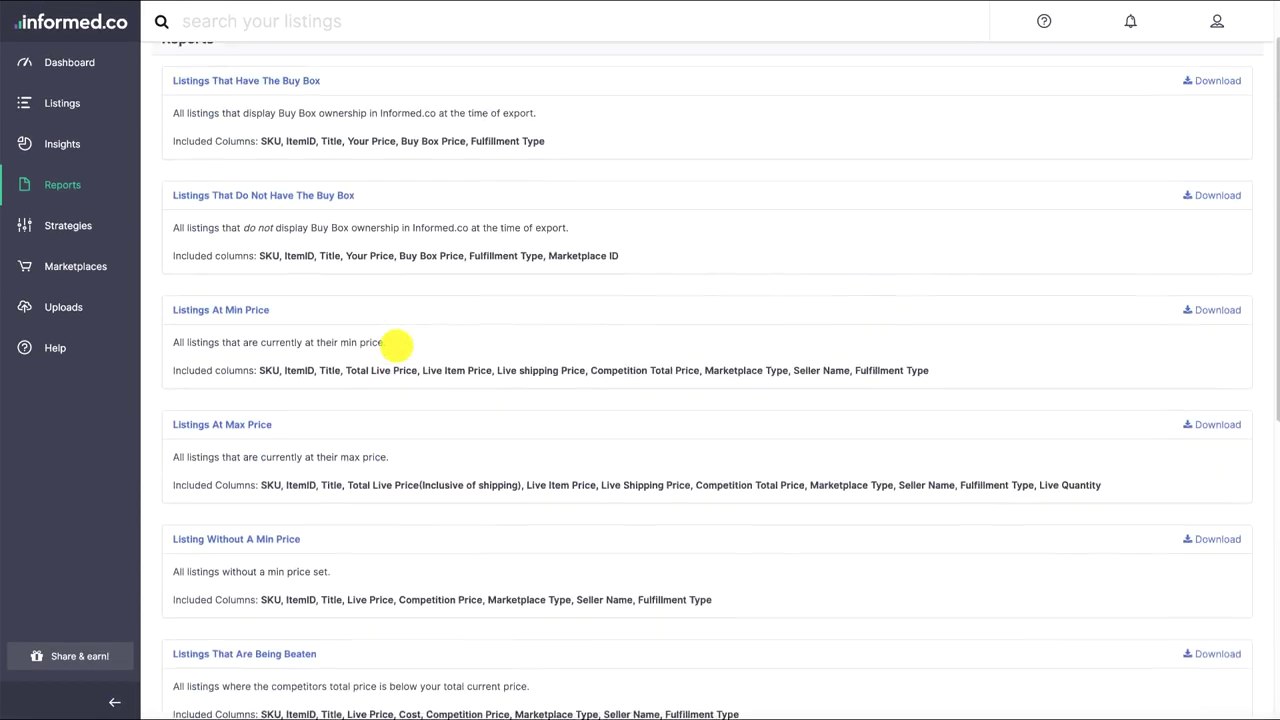